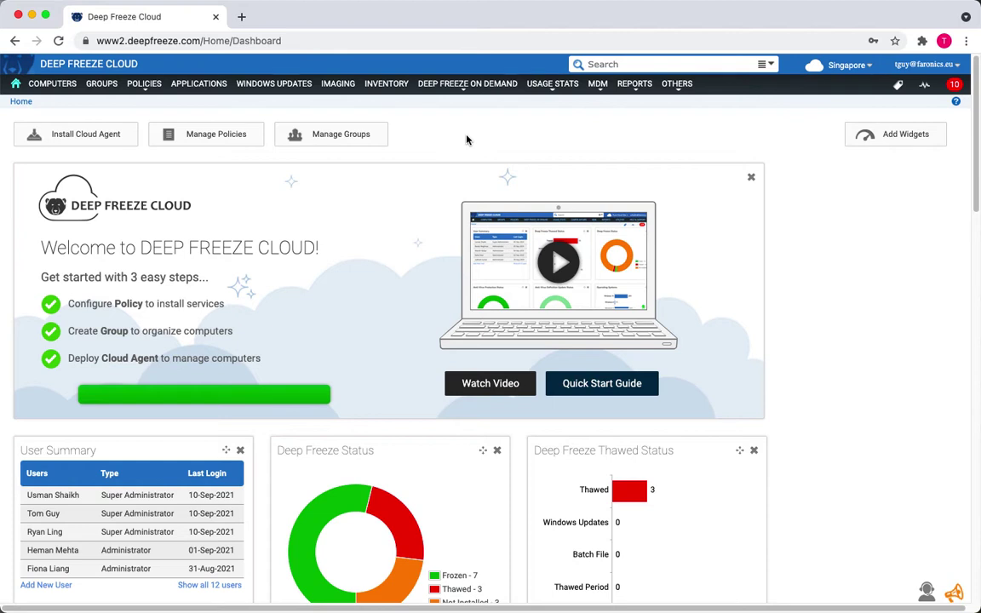
Start a new custom app package from the Applications page and name it Zoom.
left_click(202, 85)
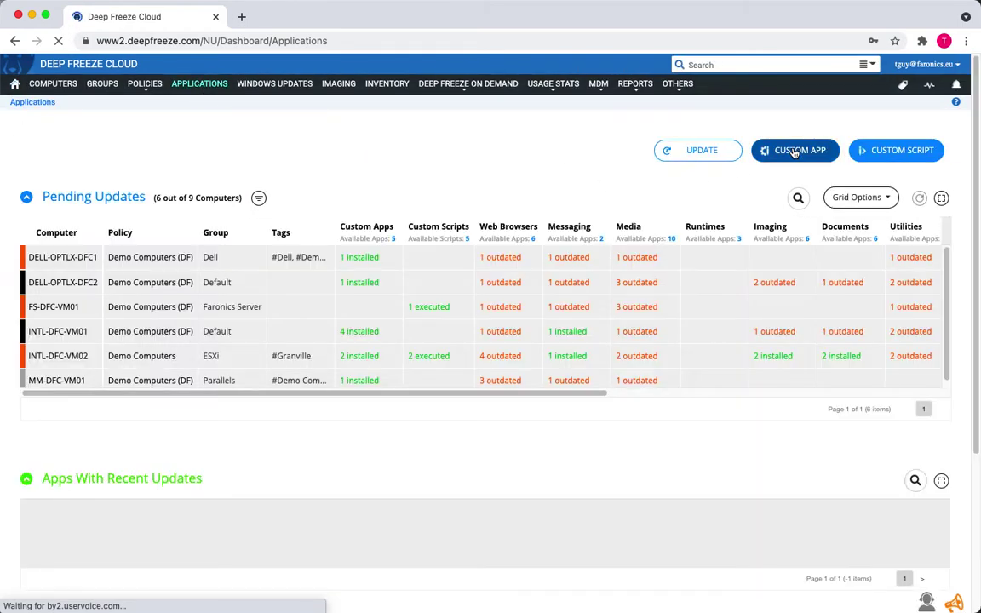
left_click(794, 151)
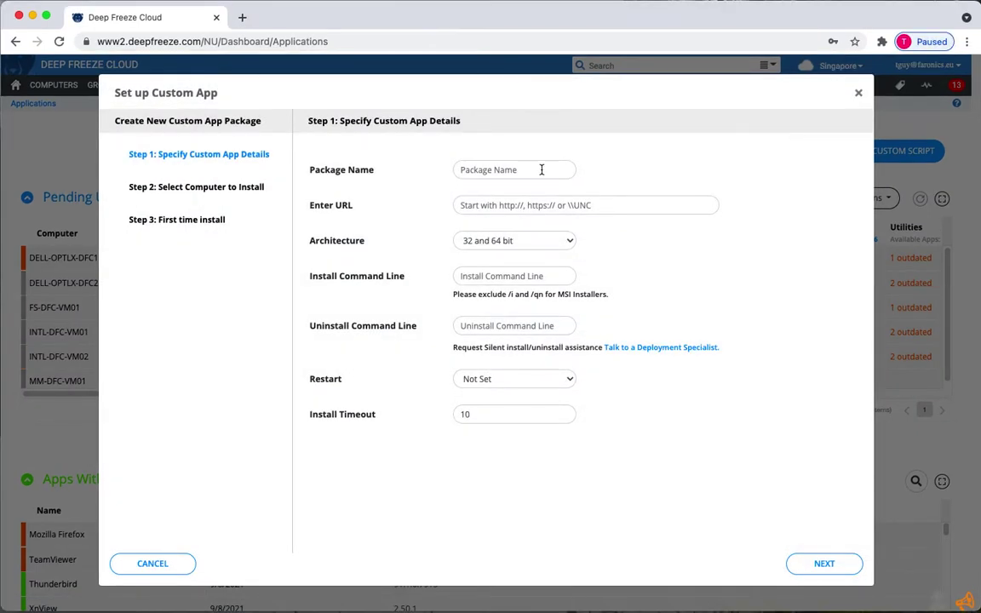
left_click(541, 169)
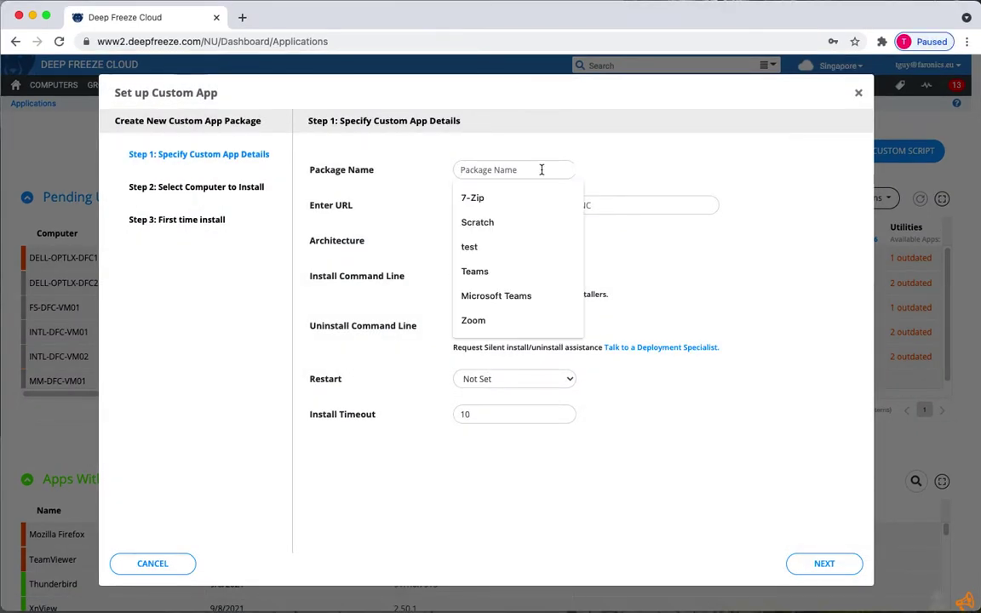
type("Zoom")
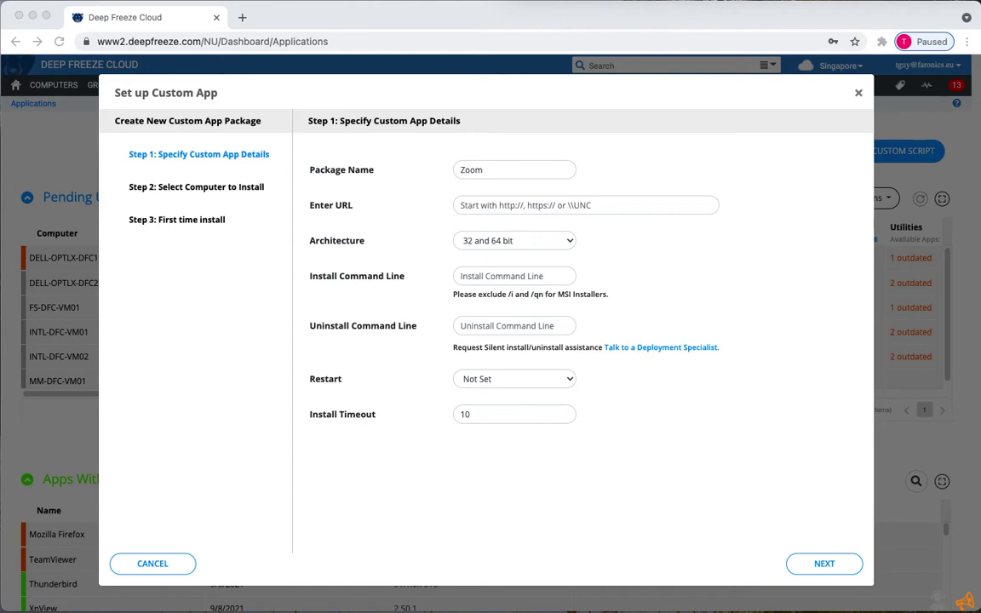
left_click(595, 205)
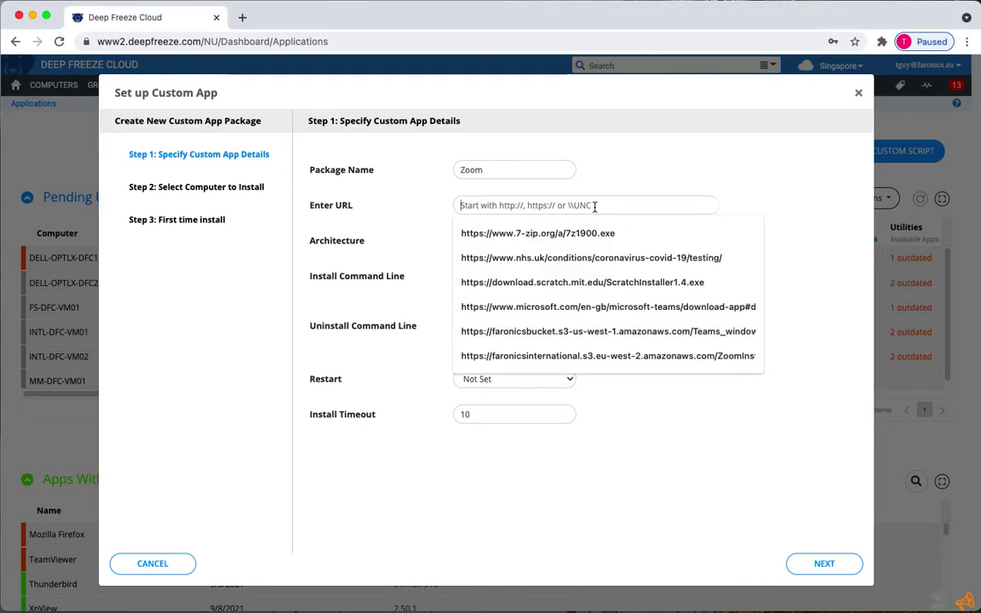
left_click(608, 356)
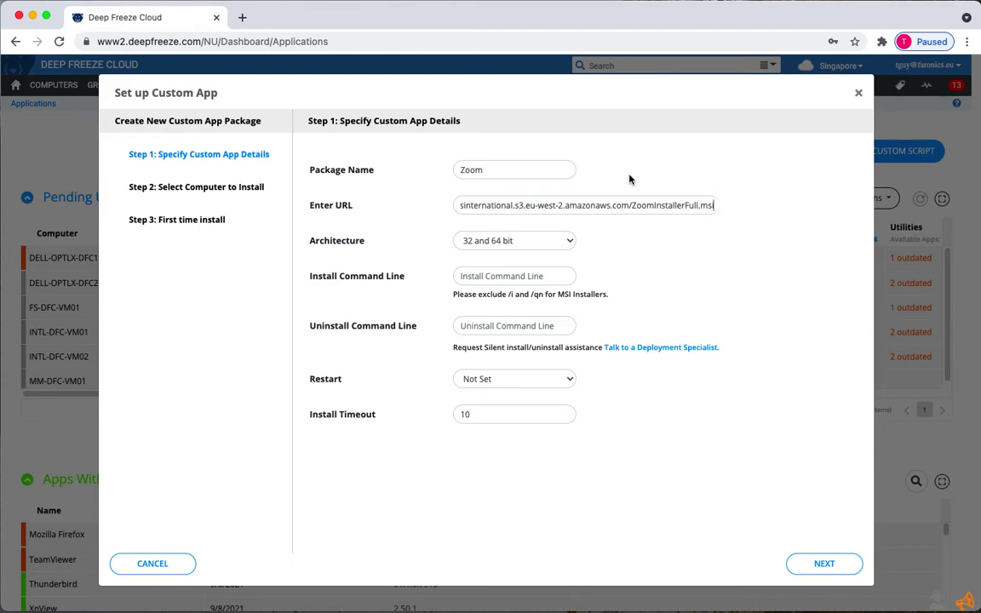
key("super+Tab")
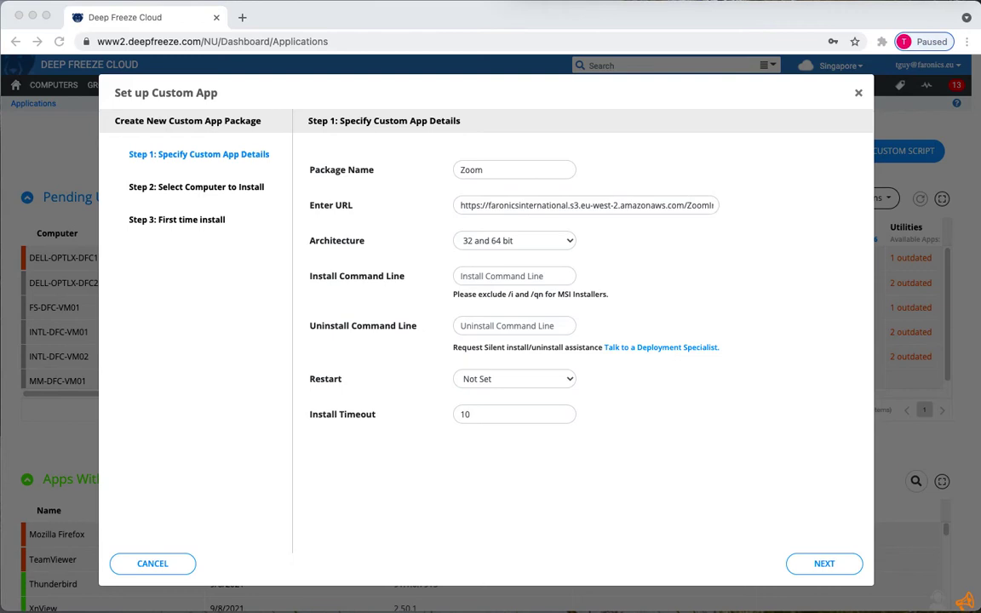
left_click(569, 243)
left_click(569, 244)
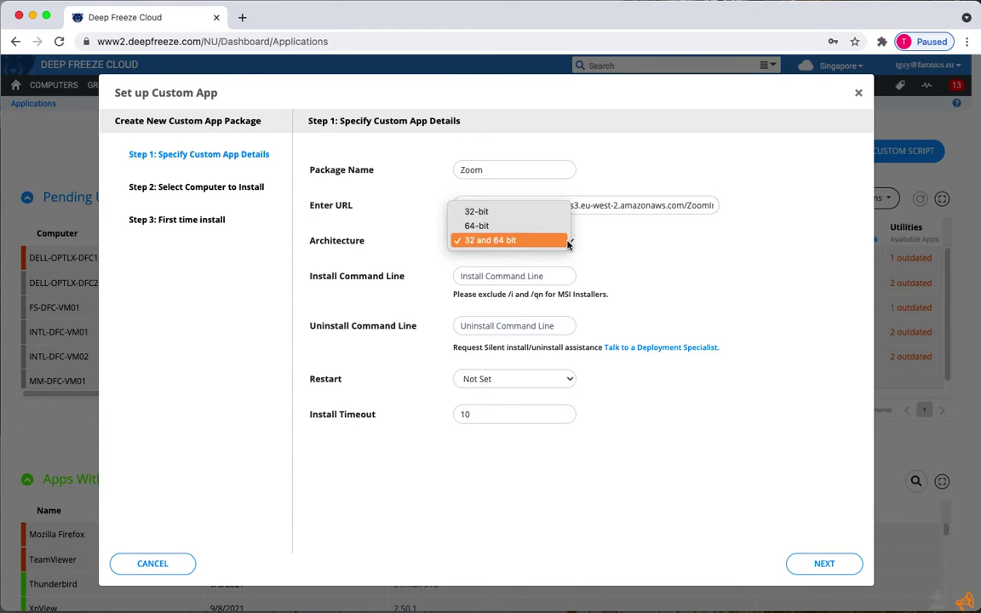
left_click(586, 250)
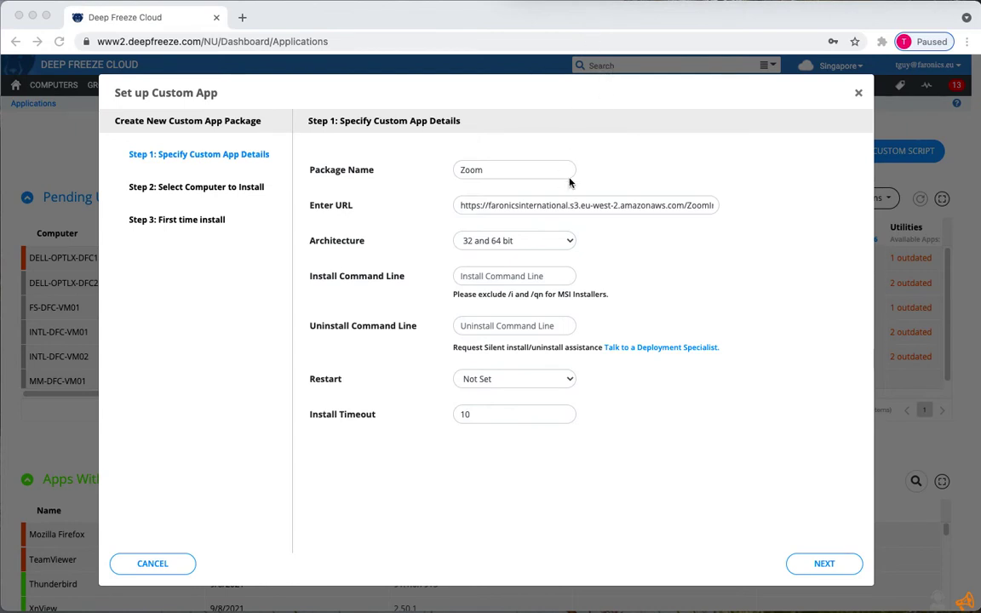
Set the Zoom package's install command line to /quiet /qn /norestart.
left_click(485, 285)
left_click(486, 280)
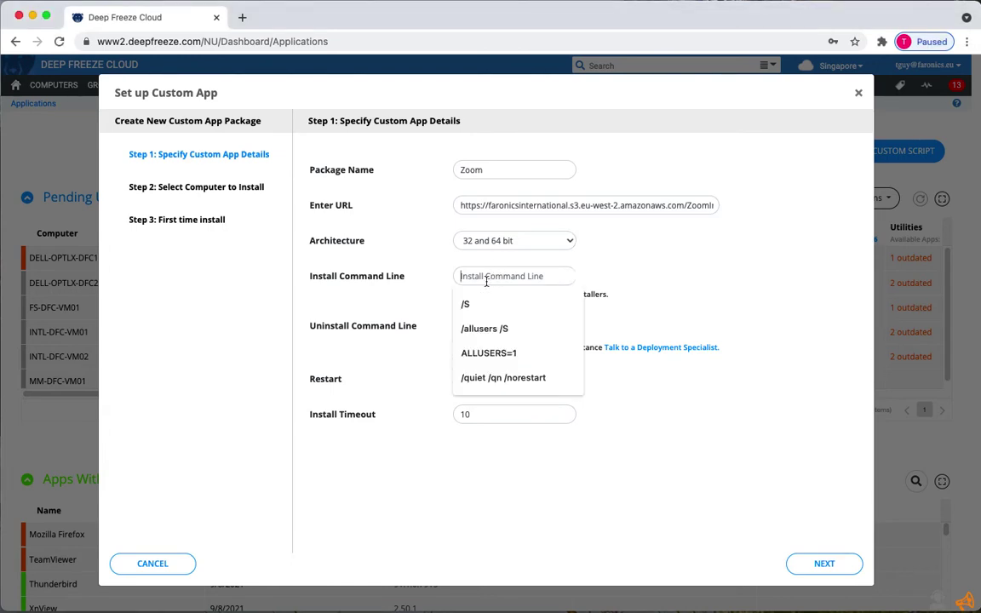
key("Down")
key("Down")
key("Down")
key("Down")
key("Return")
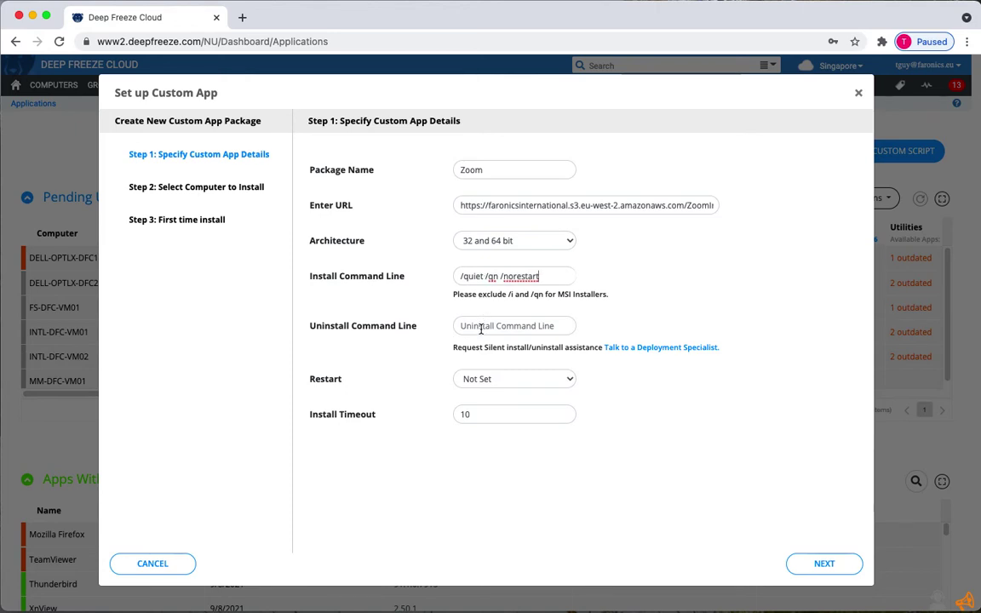
Leave the uninstall command line empty, keep Restart at Not Set and the install timeout at 10, and continue to computer selection.
left_click(480, 327)
left_click(570, 379)
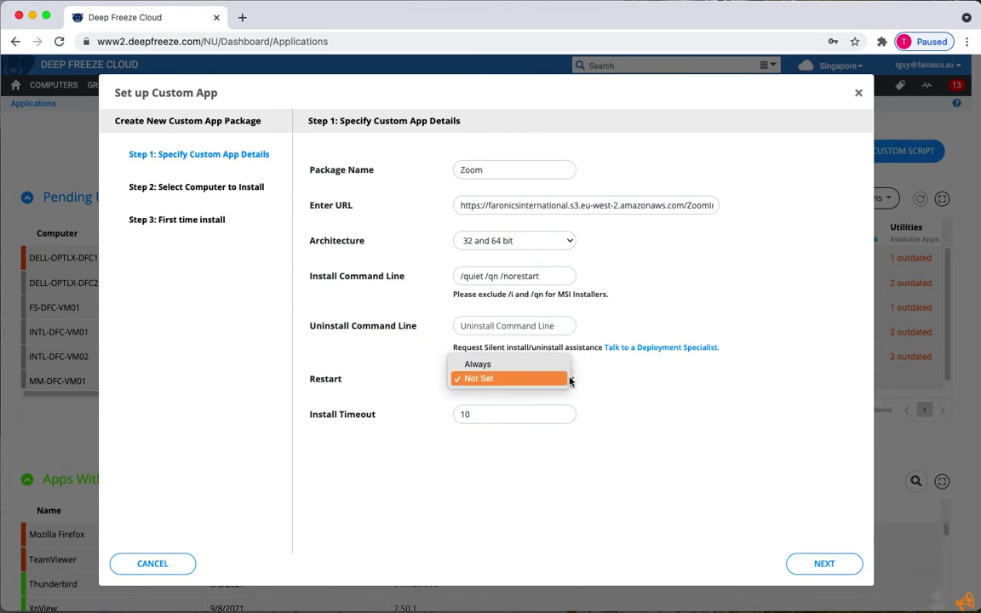
left_click(605, 383)
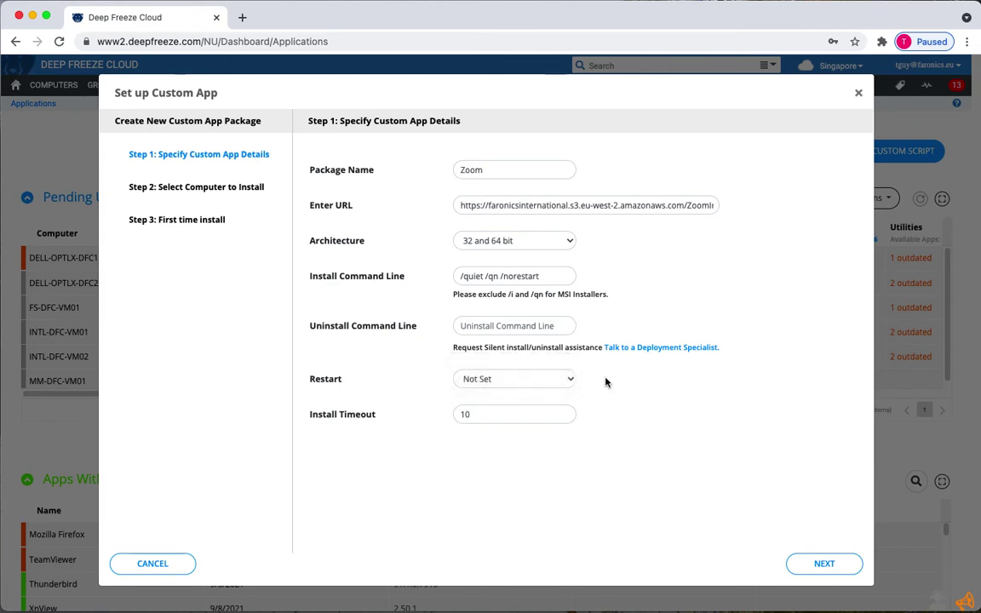
left_click(537, 415)
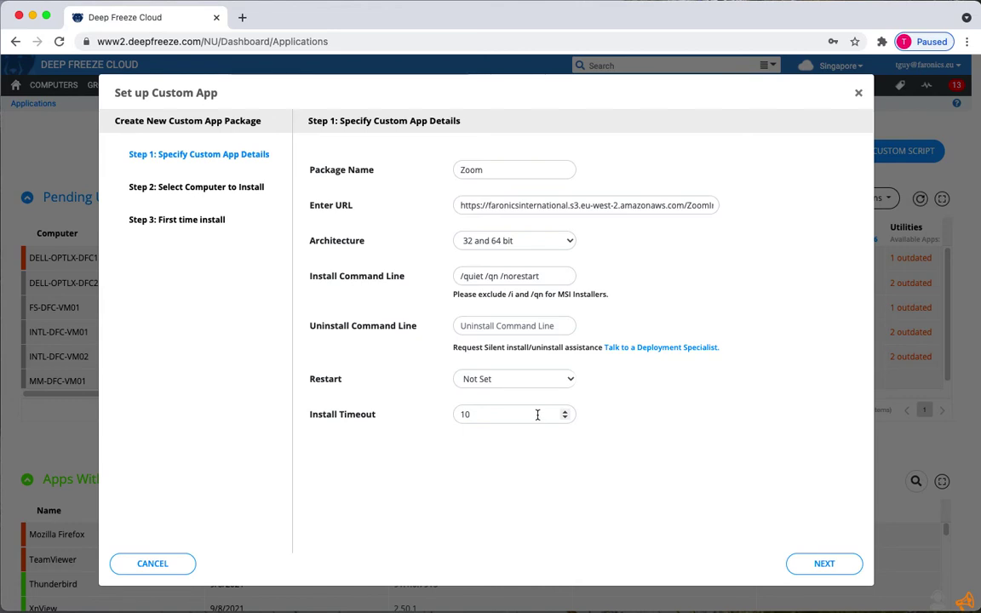
left_click(805, 566)
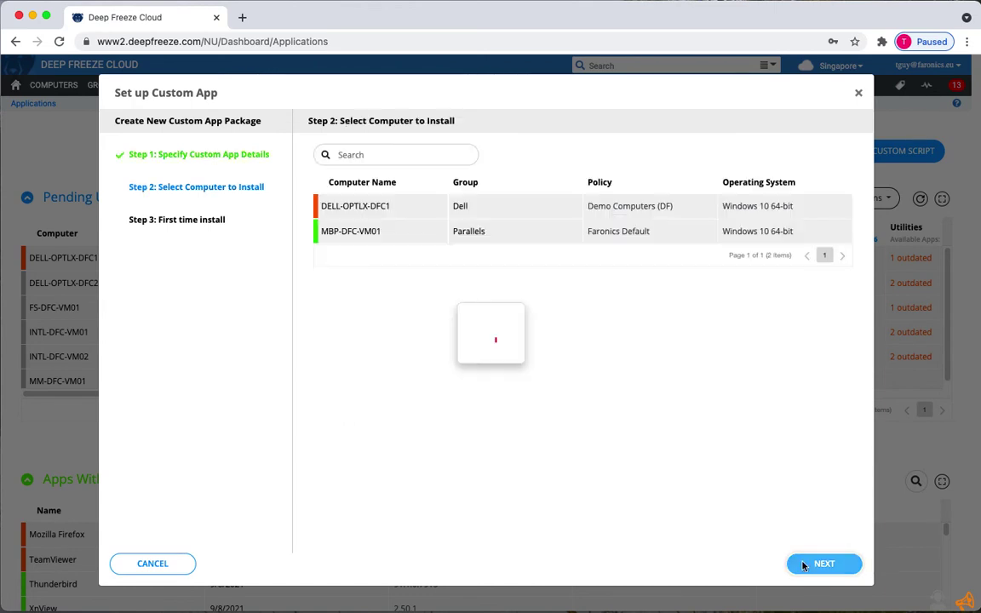
Choose DELL-OPTLX-DFC1 for the first-time install, install Zoom on it and finish the custom app setup.
left_click(425, 207)
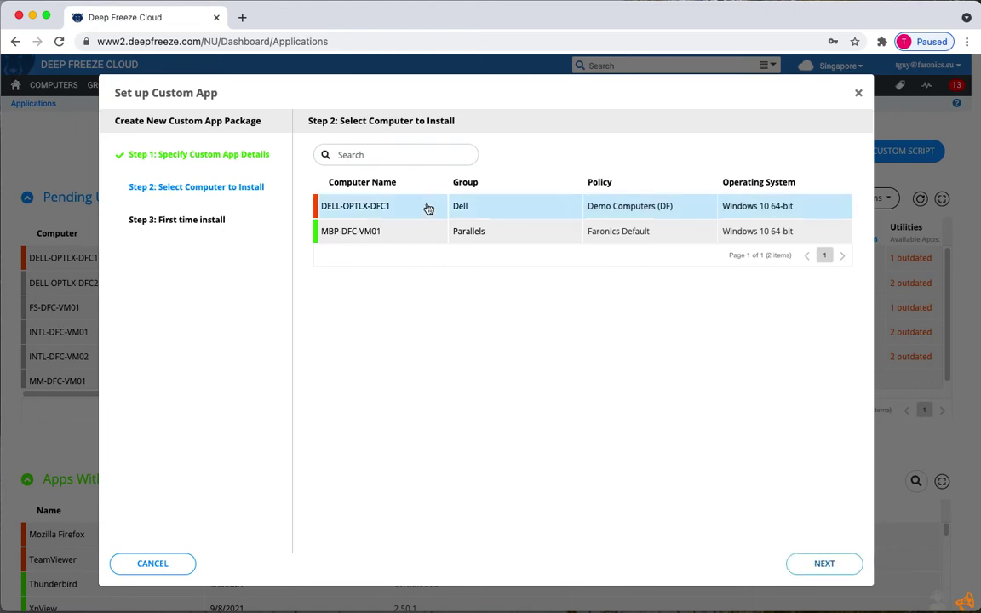
left_click(821, 566)
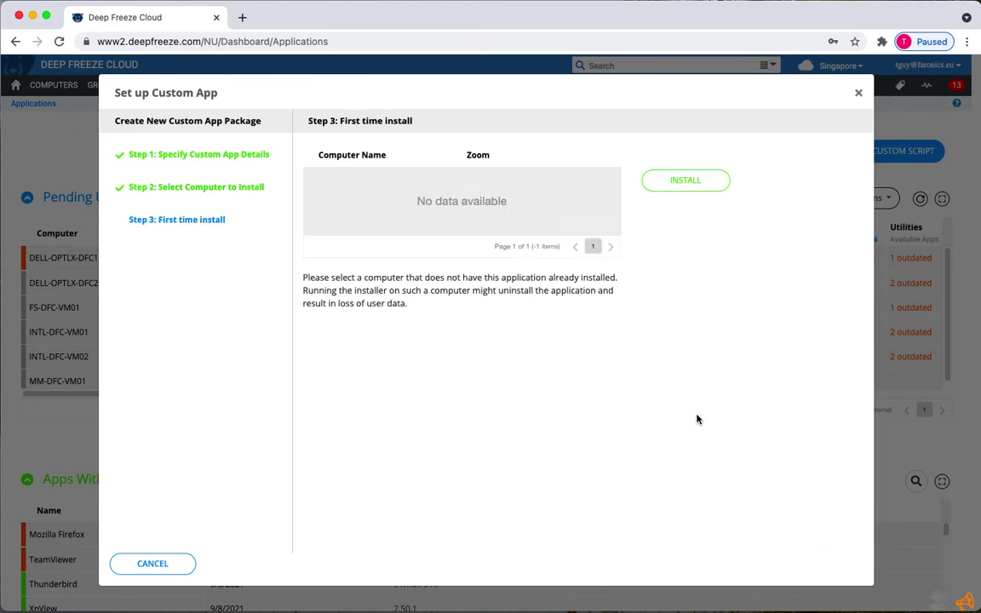
left_click(665, 190)
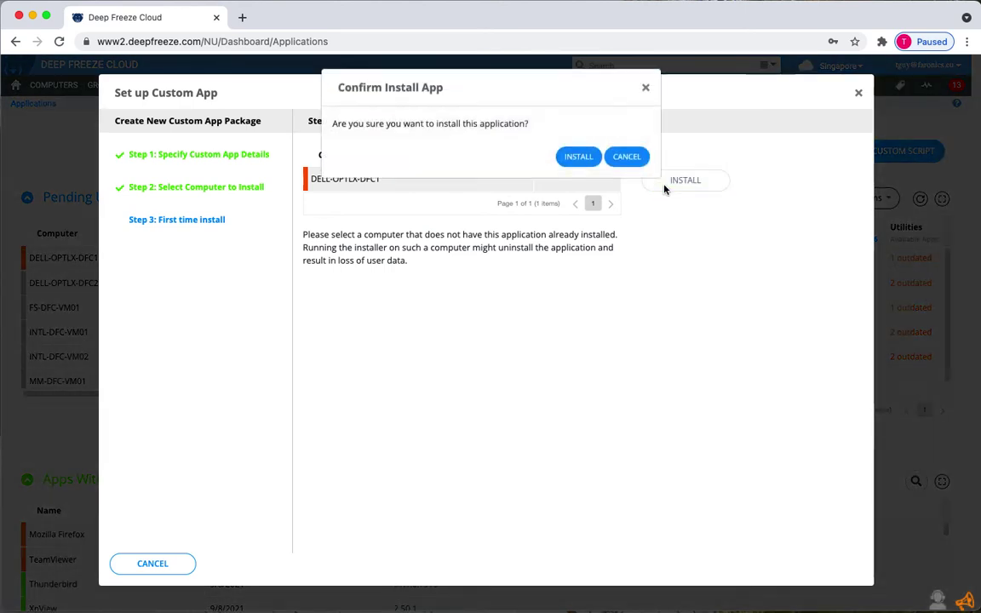
left_click(584, 164)
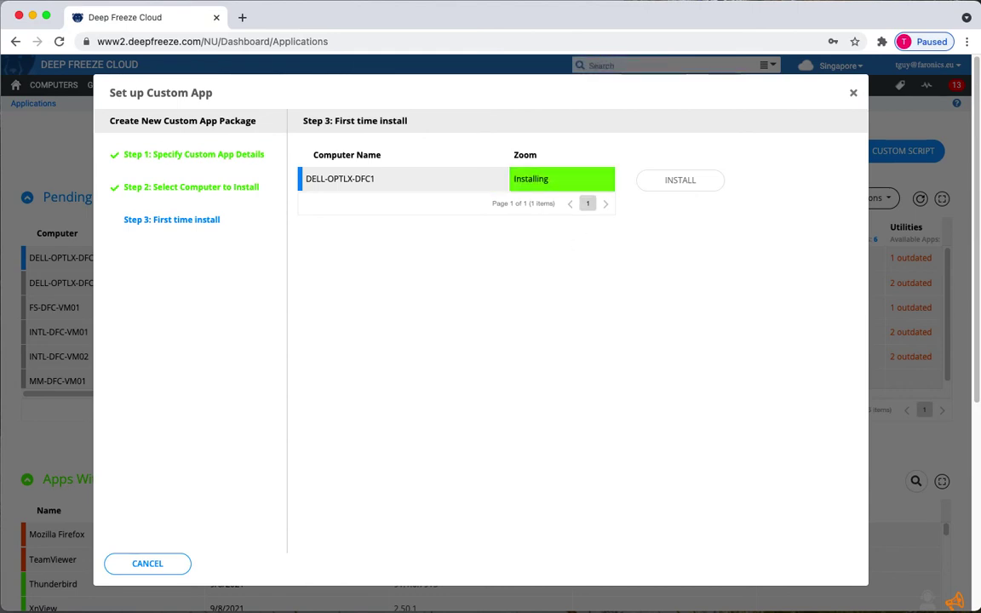
left_click(830, 562)
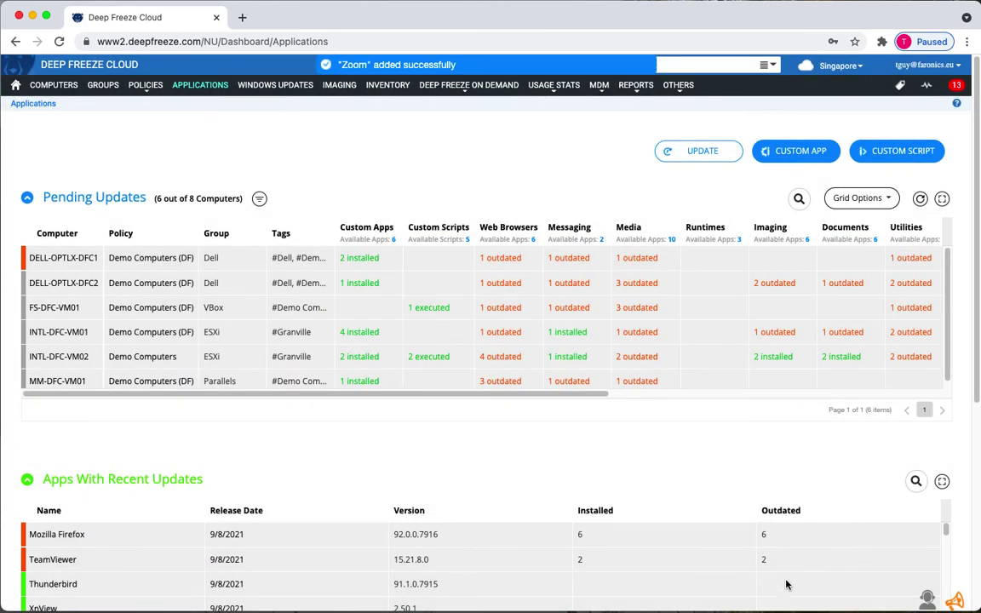
Find Zoom among the apps with recent updates and start its installation on all computers.
scroll(571, 446, "down", 4)
scroll(566, 417, "down", 6)
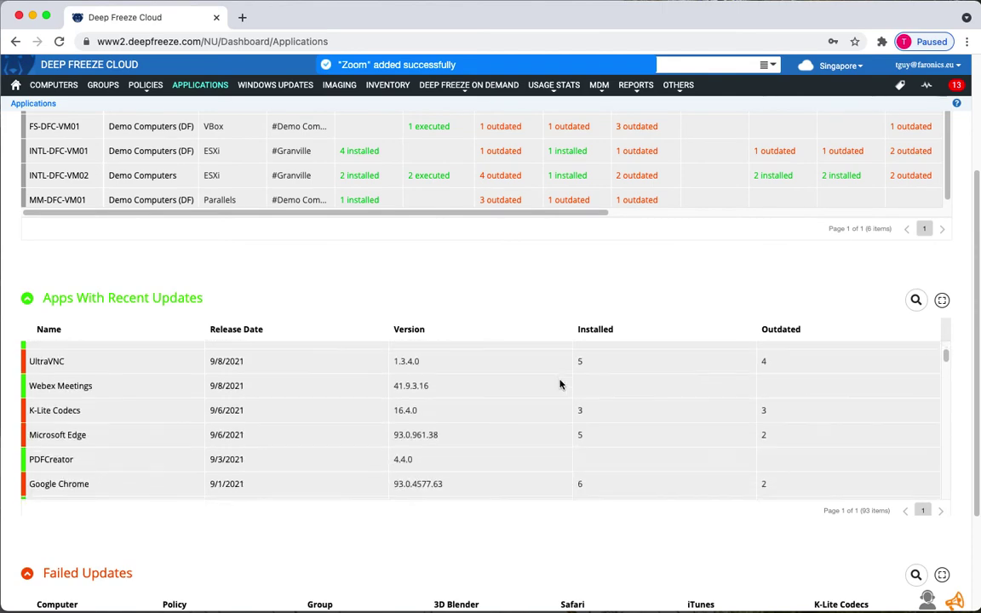
scroll(557, 389, "down", 1)
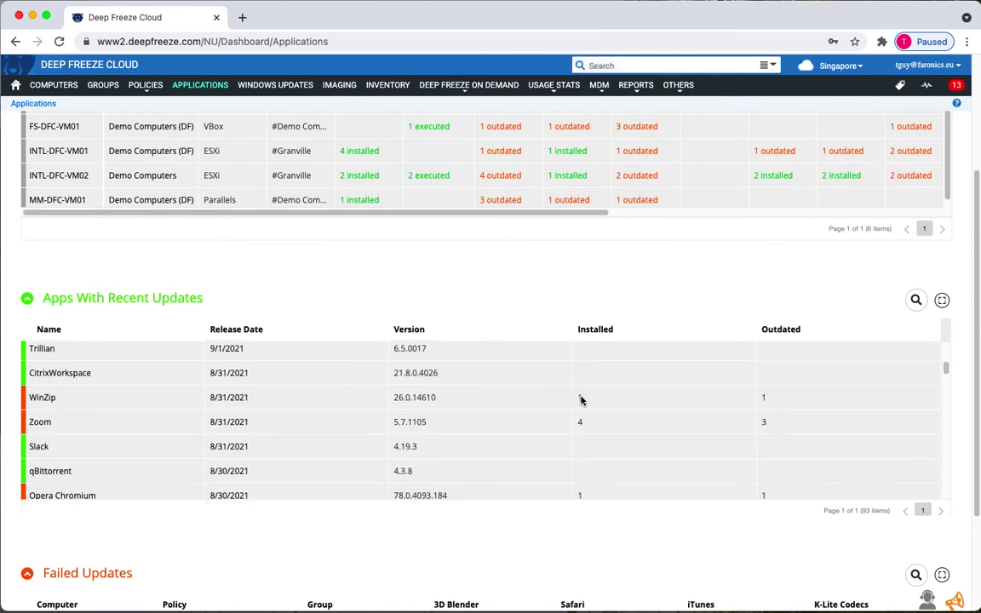
left_click(52, 425)
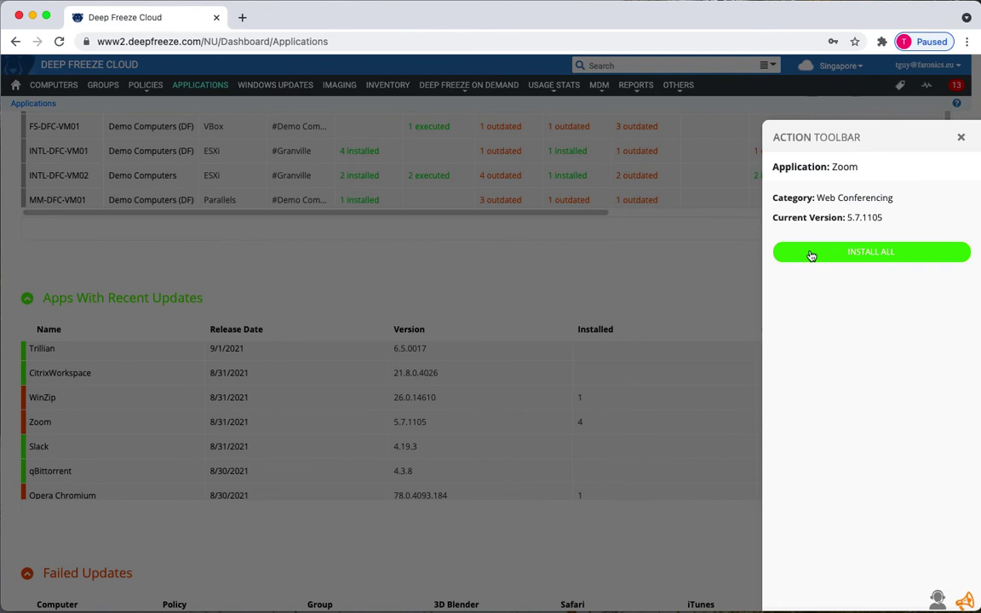
left_click(812, 254)
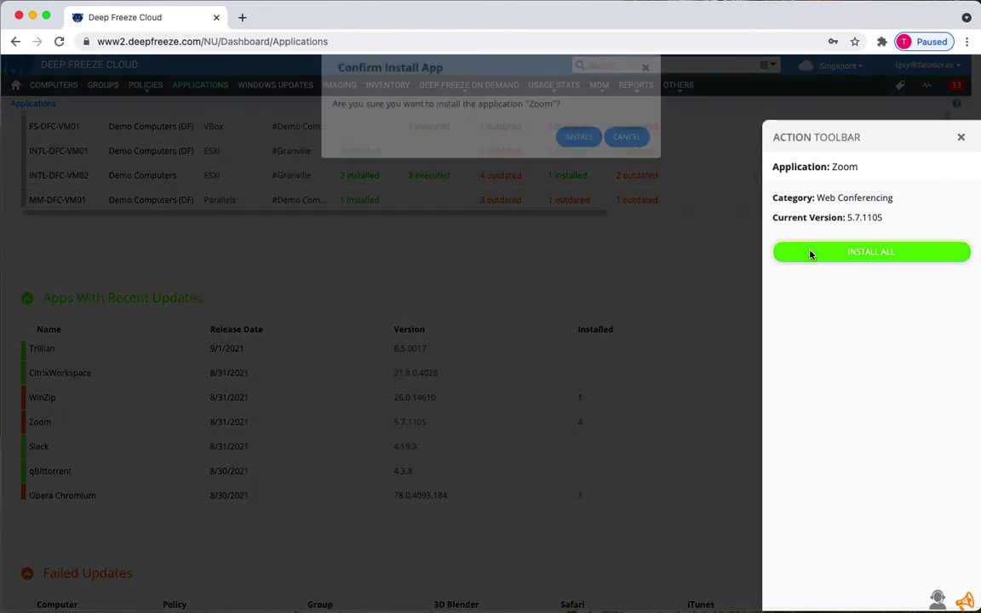